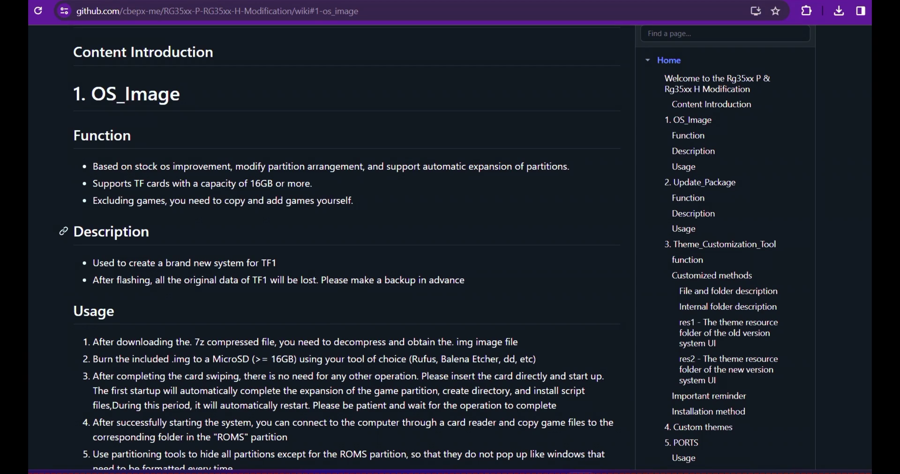
Examine the wiki's Update_Package requirements and the change log, installation and download sections of the 20240302 release.
scroll(347, 248, down, 8)
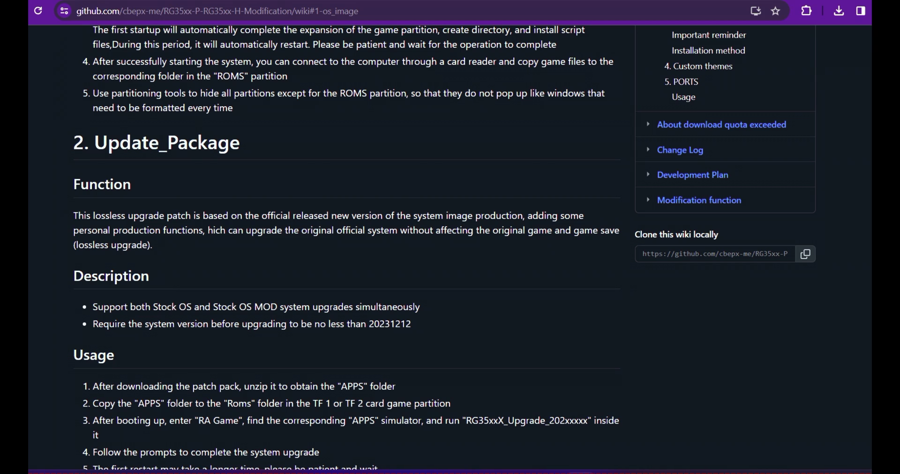
drag(368, 324, 411, 324)
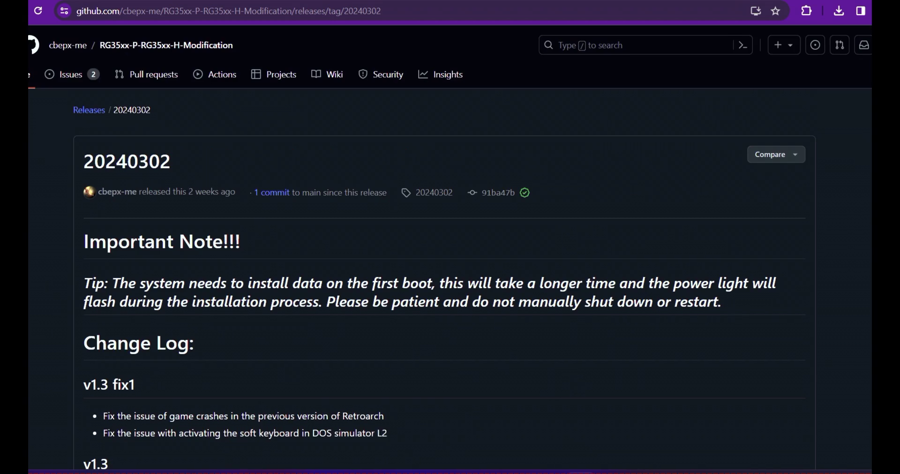
scroll(450, 248, down, 5)
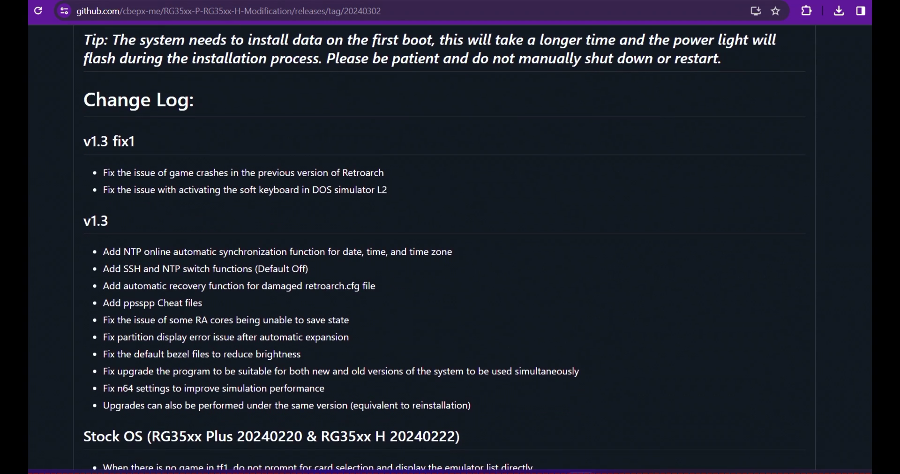
scroll(450, 249, down, 3)
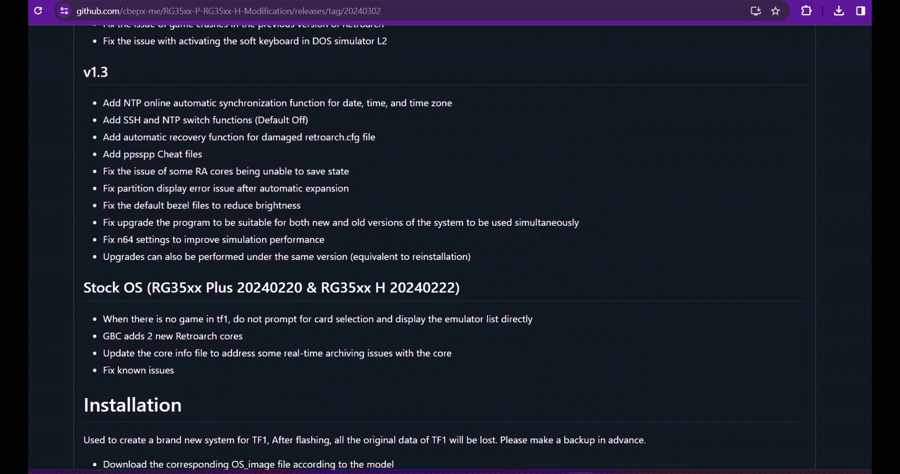
scroll(450, 249, down, 4)
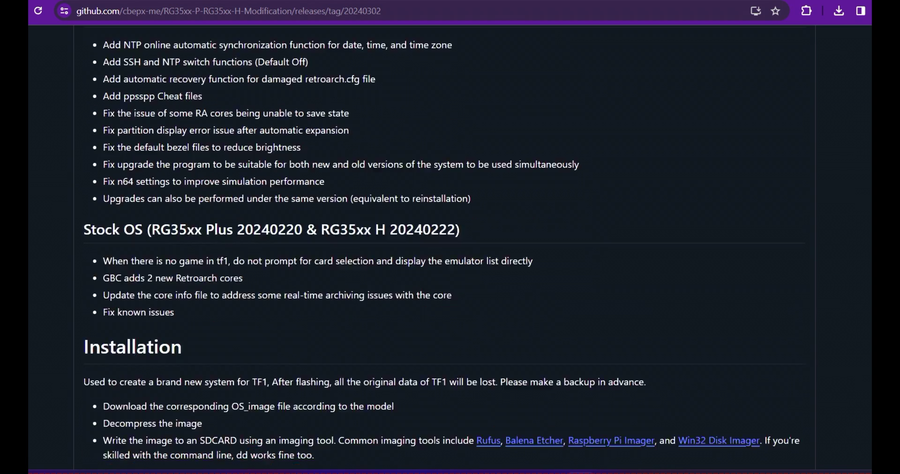
scroll(449, 249, down, 5)
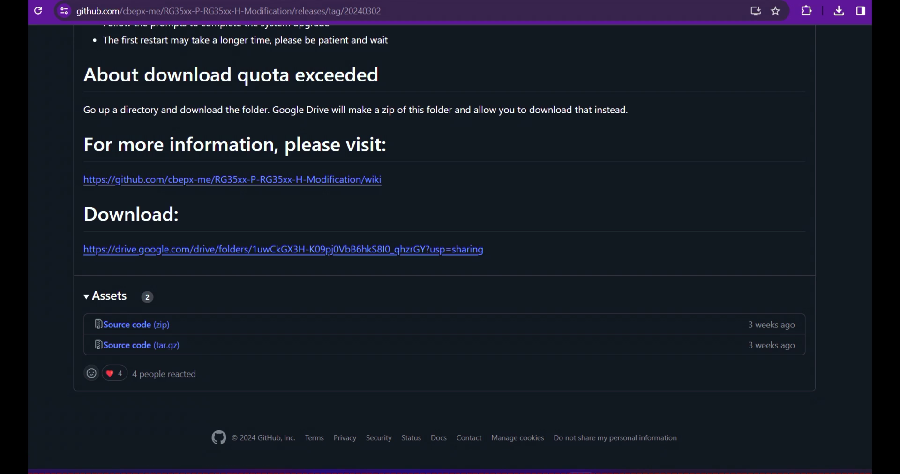
Open the release's Google Drive download folder and bring up the available actions for the RG35XX_H folder.
click(283, 250)
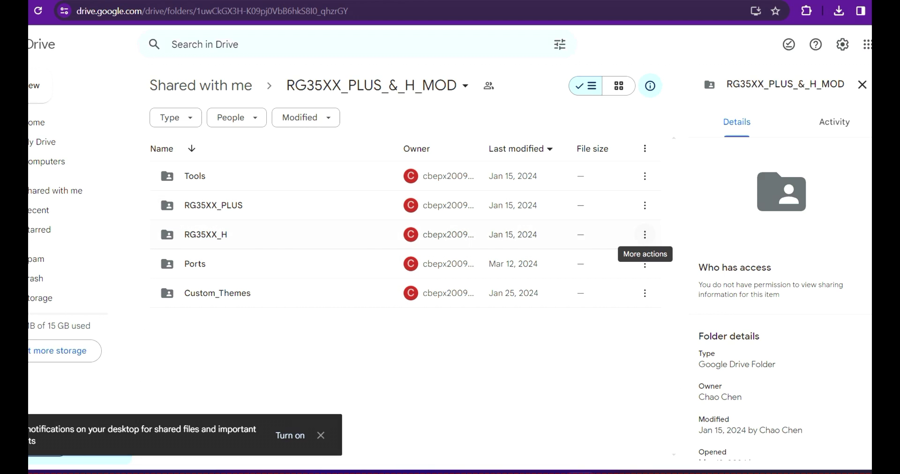
click(645, 235)
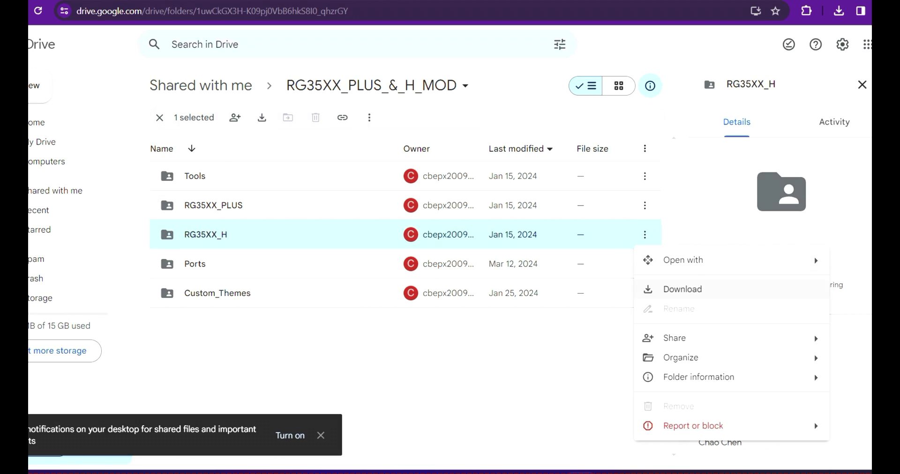
key(Escape)
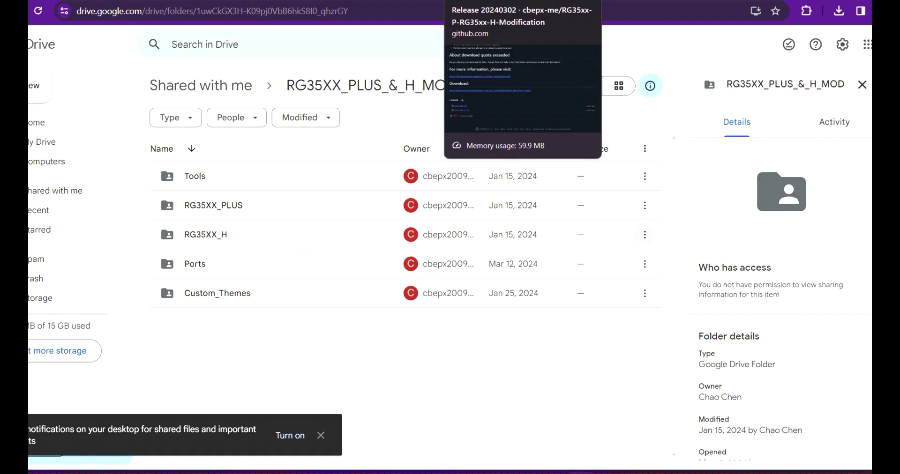
Switch to File Explorer, view the contents of the RG35XX_H-20240312T055123Z-001 archive and close it.
key(alt+Tab)
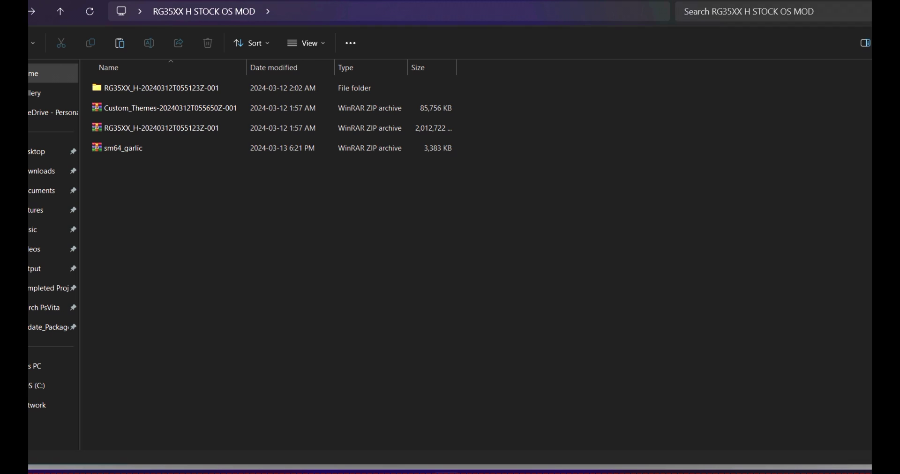
double_click(165, 129)
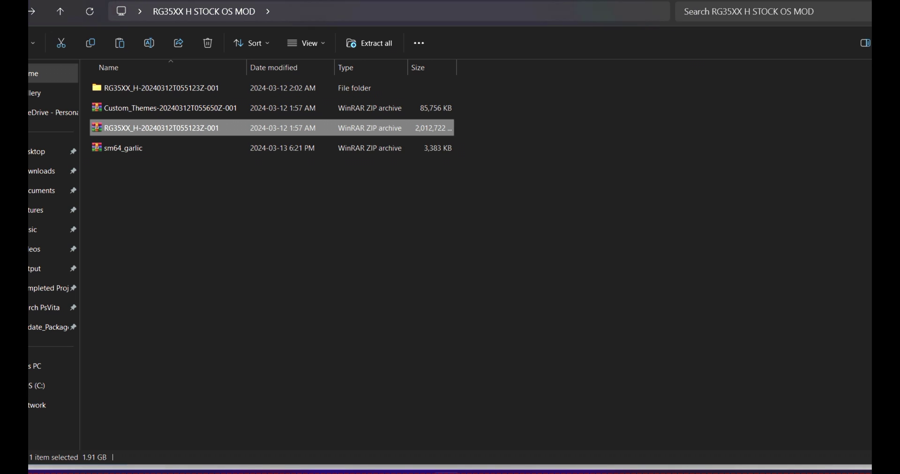
key(Return)
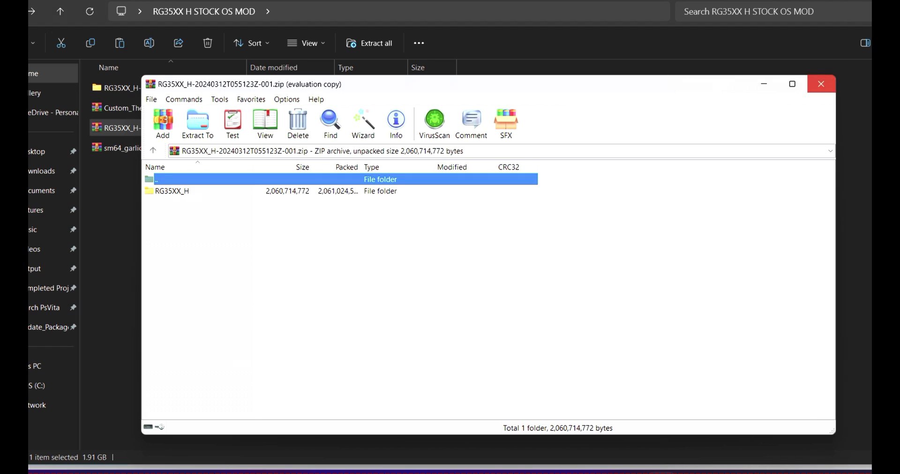
click(820, 85)
Open the extracted RG35XX_H-20240312T055123Z-001 folder and its RG35XX_H subfolder.
double_click(165, 88)
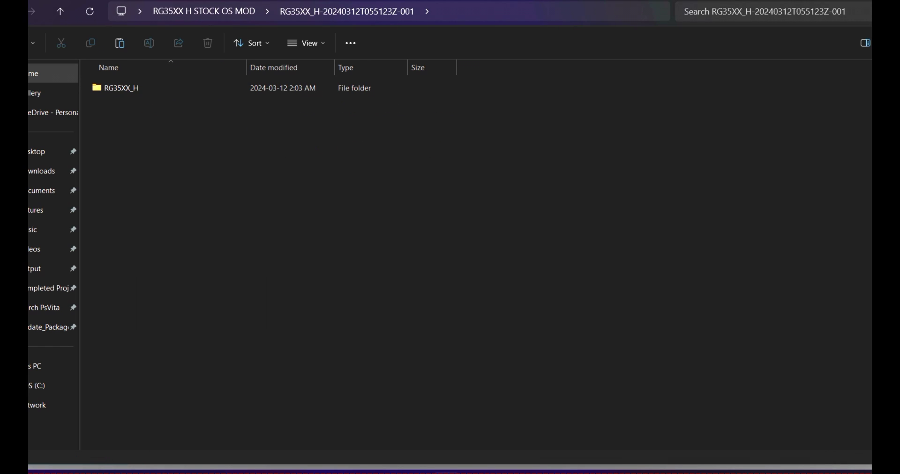
click(115, 87)
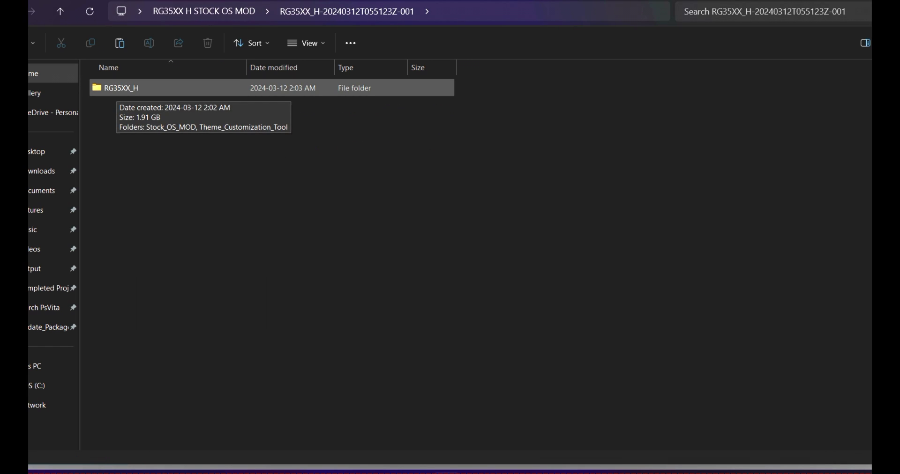
key(Return)
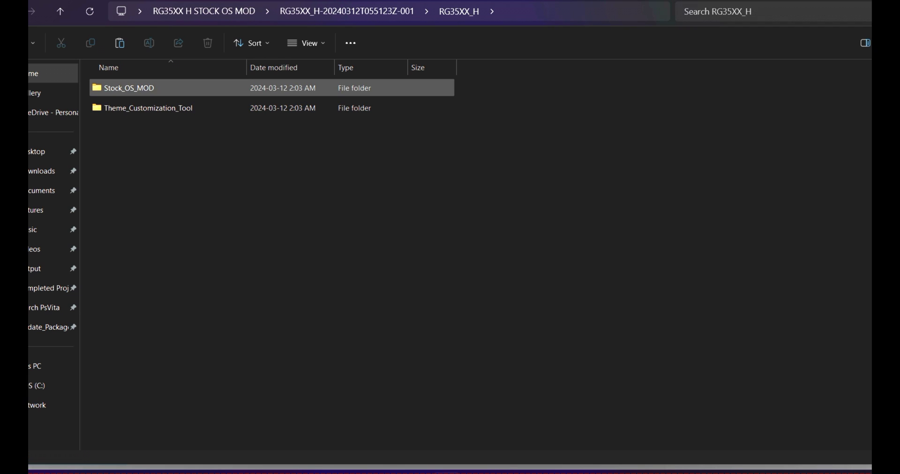
Open the Stock_OS_MOD folder inside RG35XX_H.
click(123, 88)
click(148, 108)
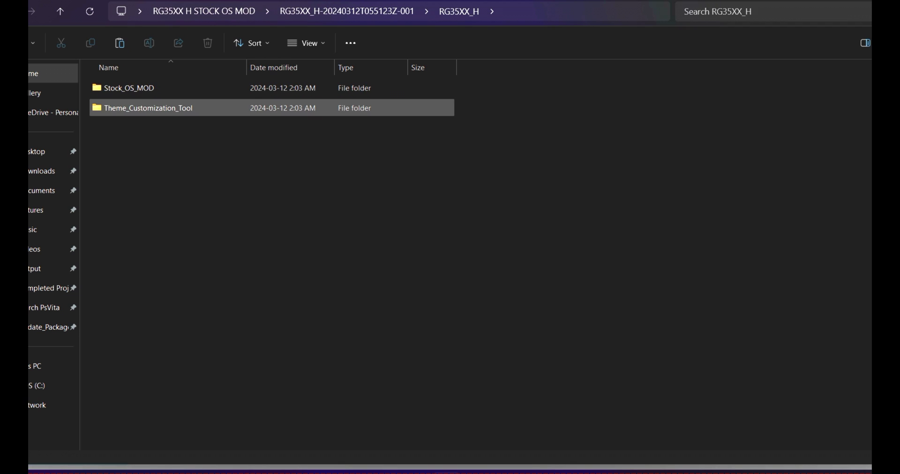
click(124, 87)
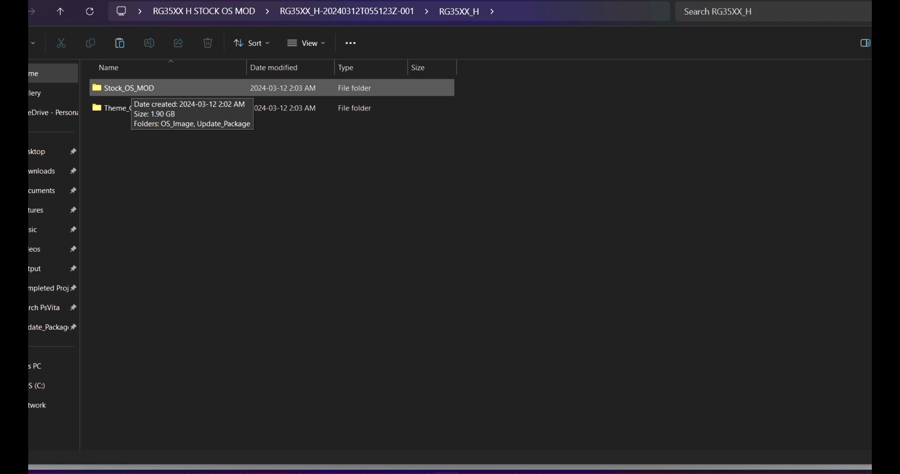
double_click(132, 89)
key(BackSpace)
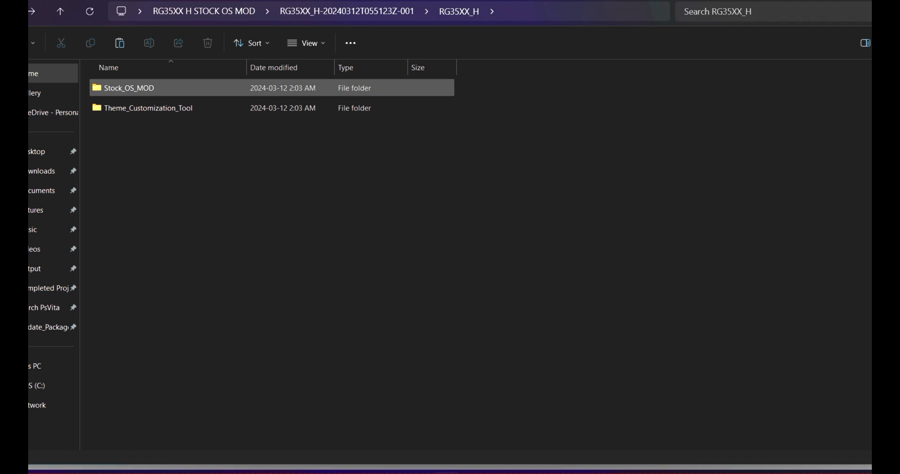
key(Return)
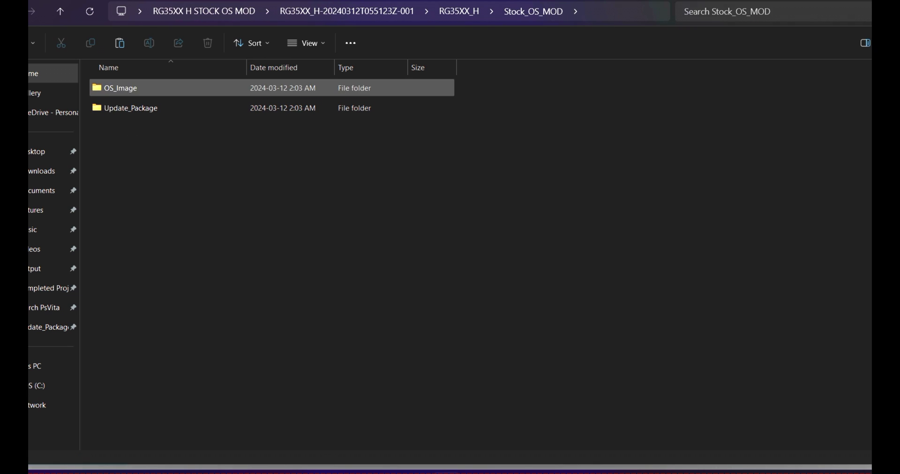
Open the Update_Package folder inside Stock_OS_MOD.
key(Down)
key(Up)
key(Down)
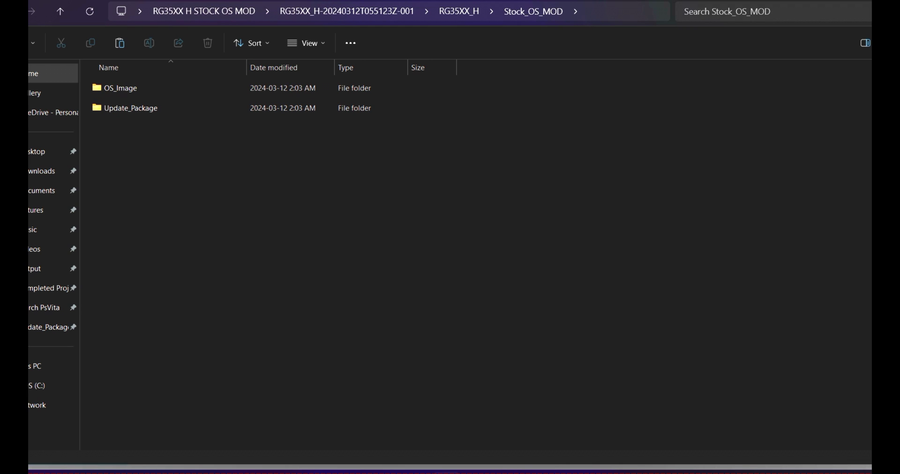
click(131, 108)
click(130, 107)
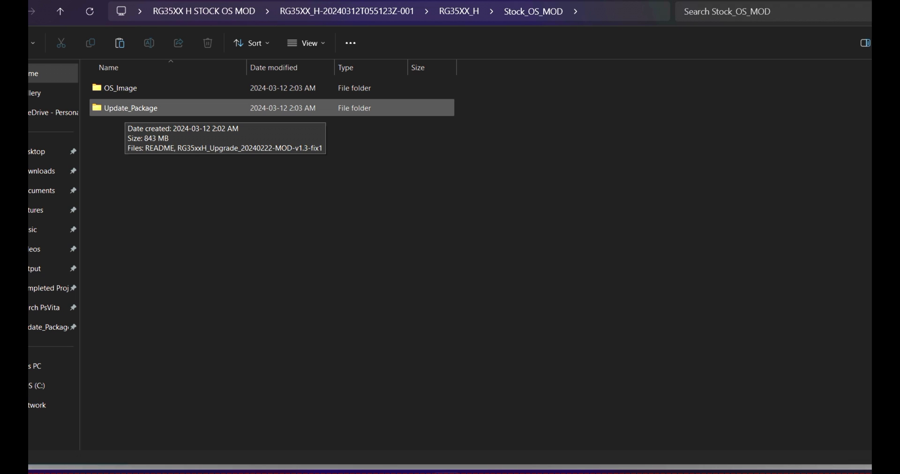
key(Return)
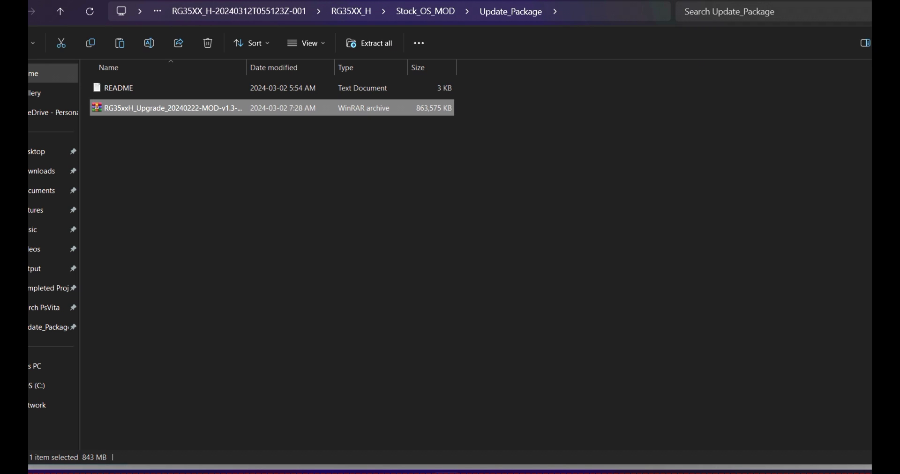
Extract the RG35xxH_Upgrade_20240222-MOD-v1.3-fix1.7z archive into its own folder within Update_Package and close the archive.
key(Return)
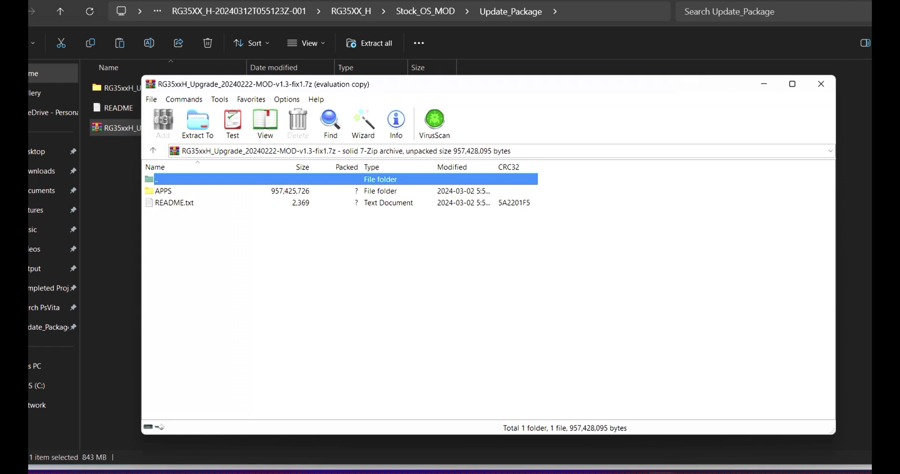
click(821, 84)
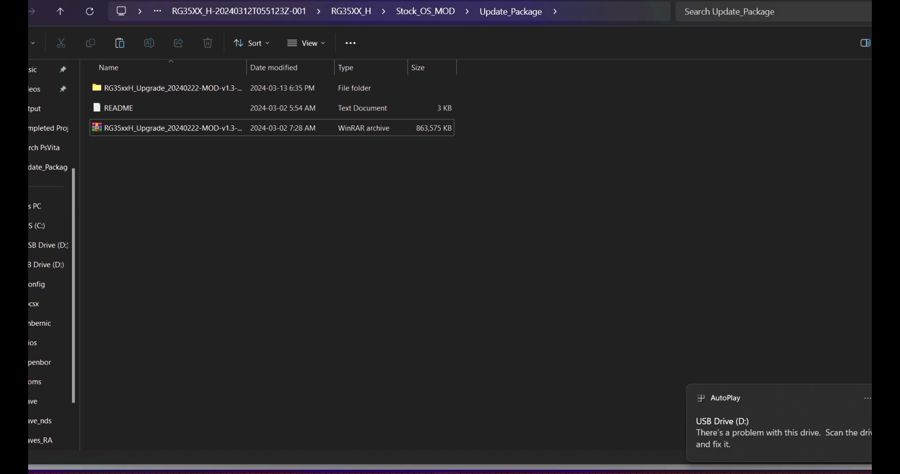
Copy the APPS folder from the extracted RG35xxH_Upgrade package into the Roms folder on USB Drive (D:).
right_click(195, 268)
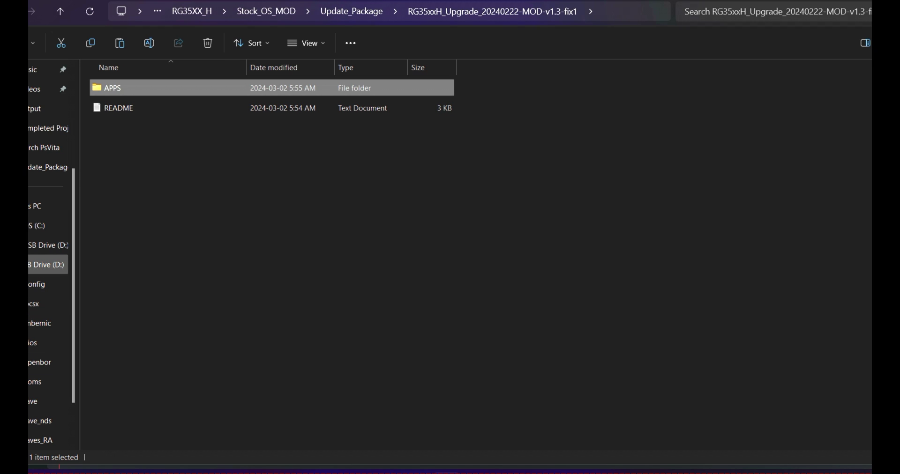
click(47, 265)
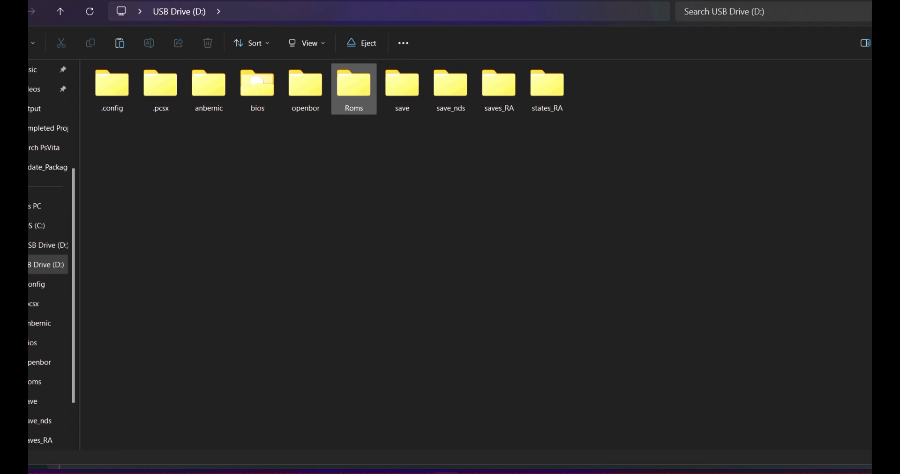
double_click(354, 89)
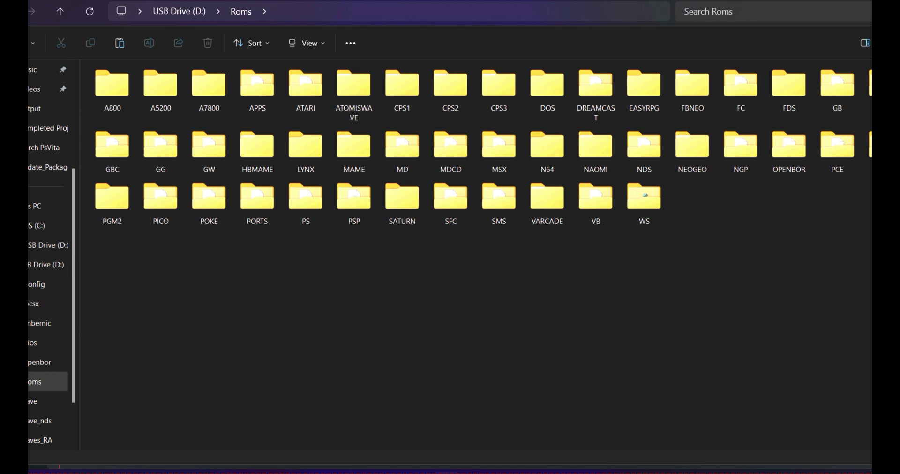
key(ctrl+v)
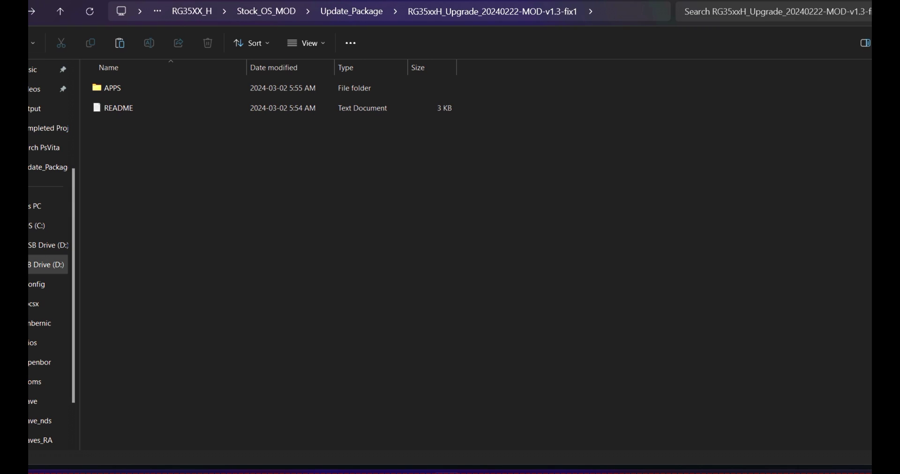
Return to the RG35XX H STOCK OS MOD folder and extract the Custom_Themes-20240312T055650Z-001 archive into its own folder there.
key(alt+Left)
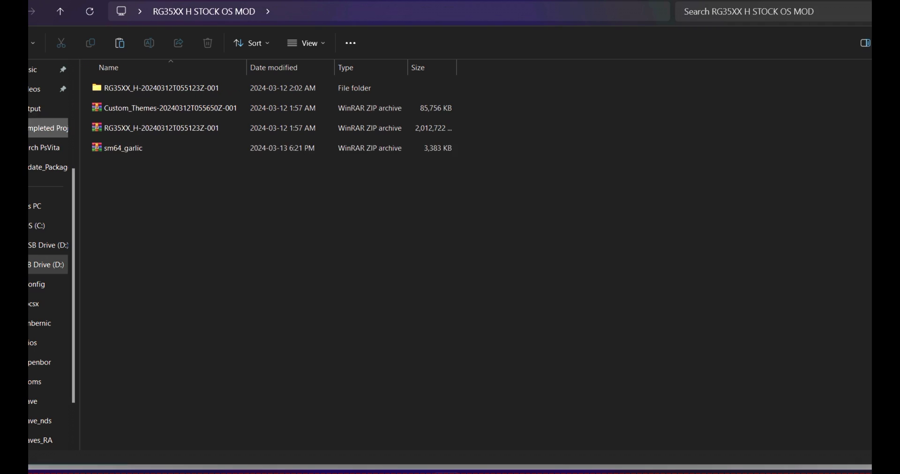
double_click(197, 110)
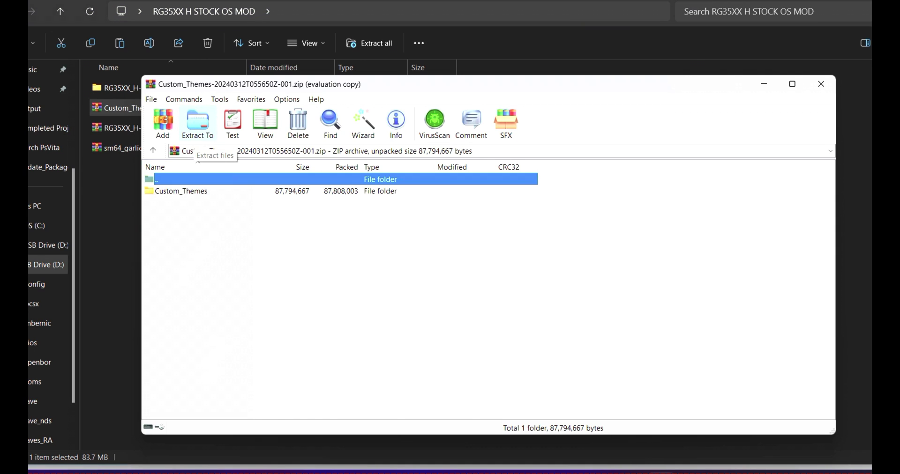
click(197, 123)
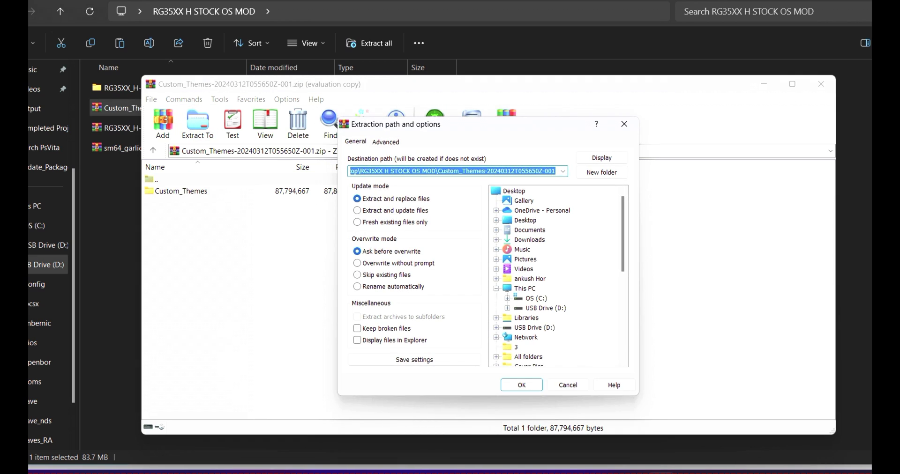
key(Return)
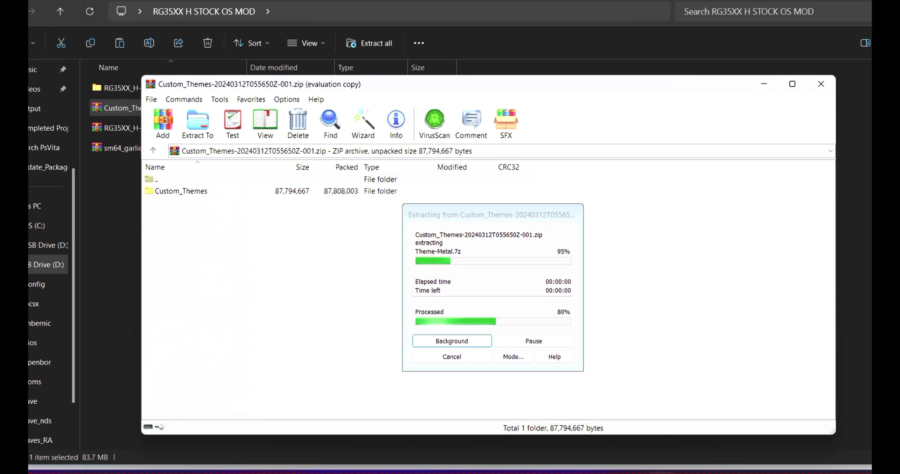
click(820, 85)
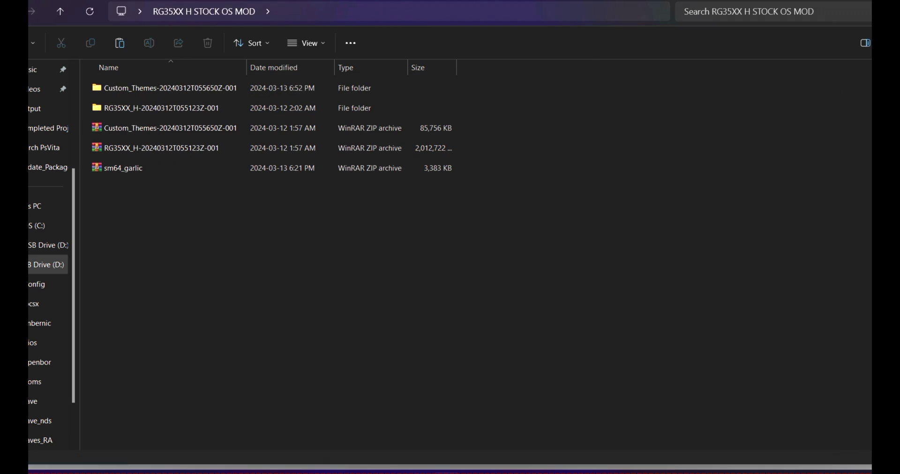
Open the Theme-SF_Purple.7z archive from the extracted Custom_Themes folder.
double_click(159, 88)
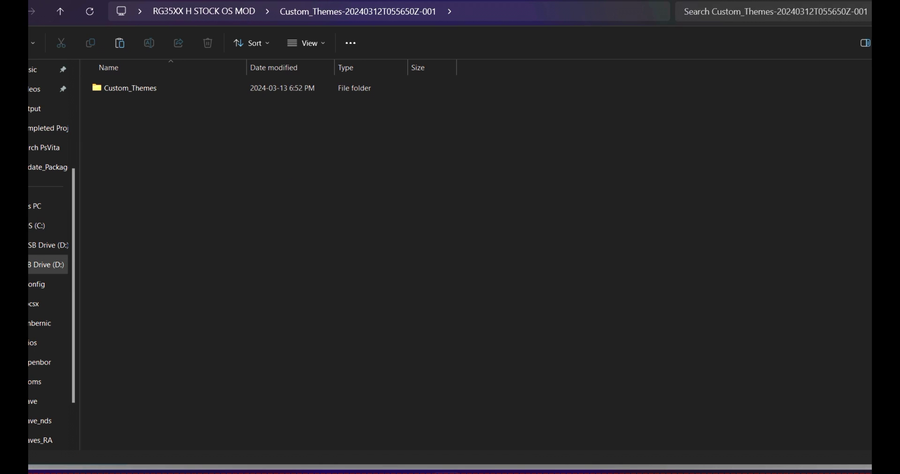
double_click(124, 88)
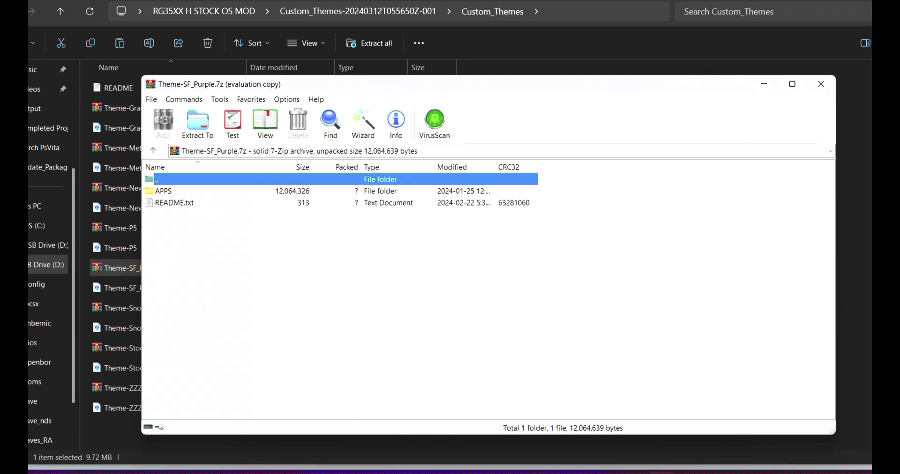
Dismiss the licence reminder and extract the Theme-SF_Purple.7z archive into its own Theme-SF_Purple folder within Custom_Themes.
click(544, 263)
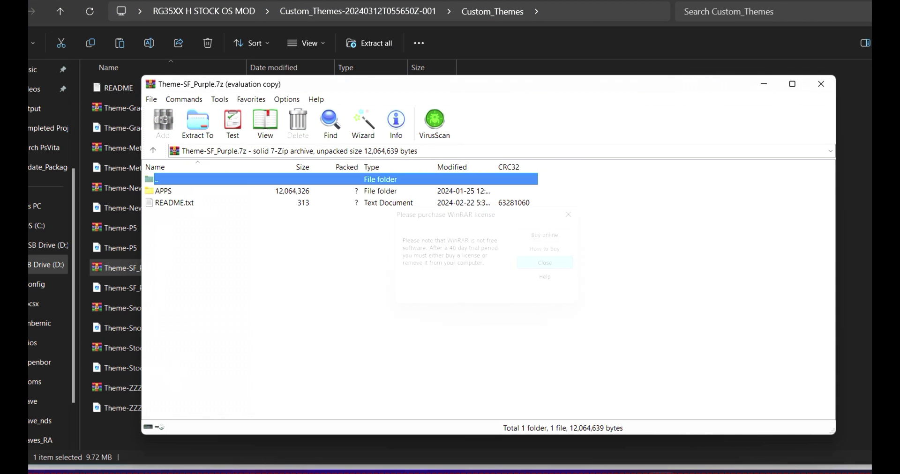
click(198, 124)
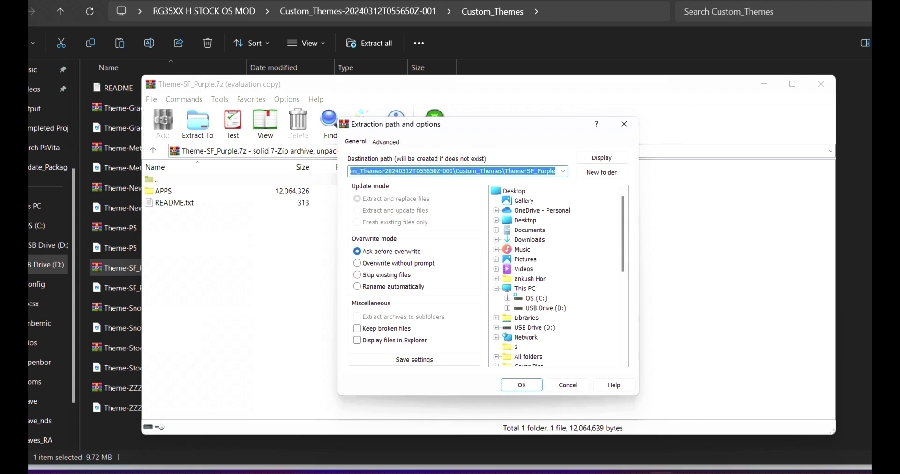
click(522, 384)
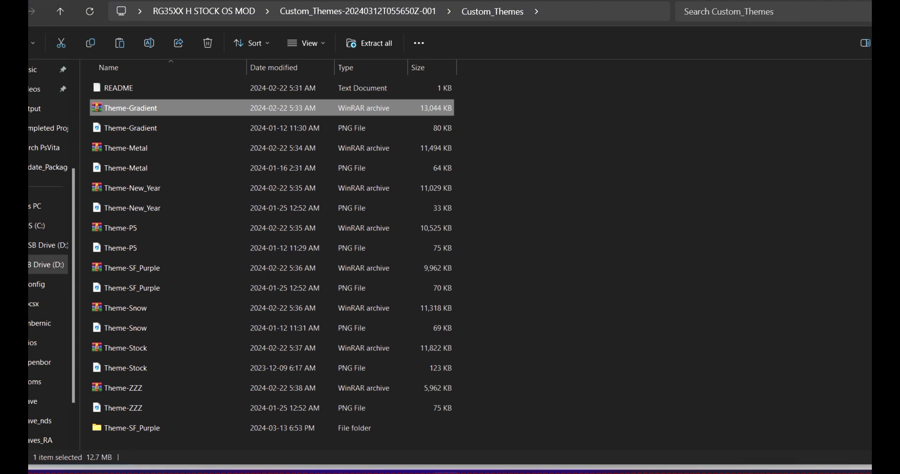
Copy the APPS folder from the extracted Theme-SF_Purple folder into the Roms folder on USB Drive (D:).
key(Return)
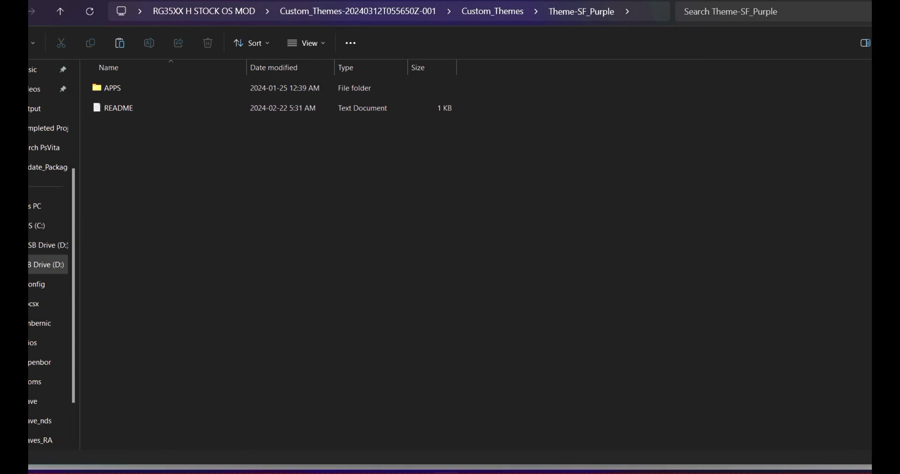
click(113, 88)
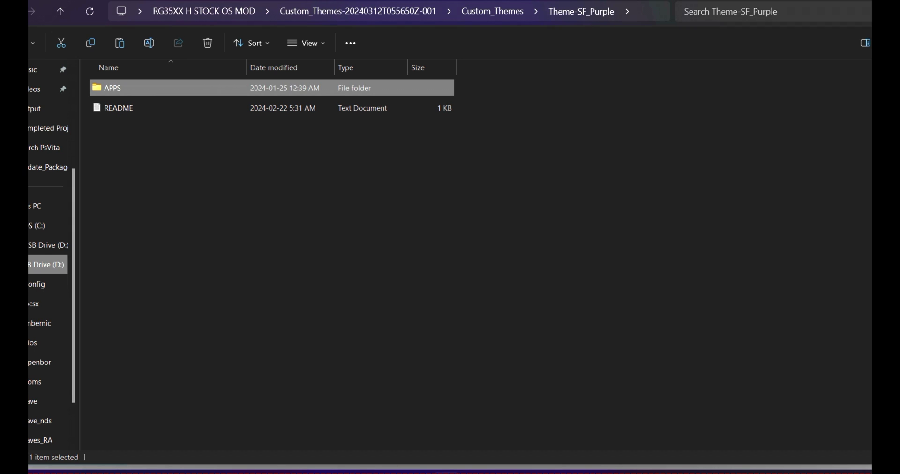
click(46, 382)
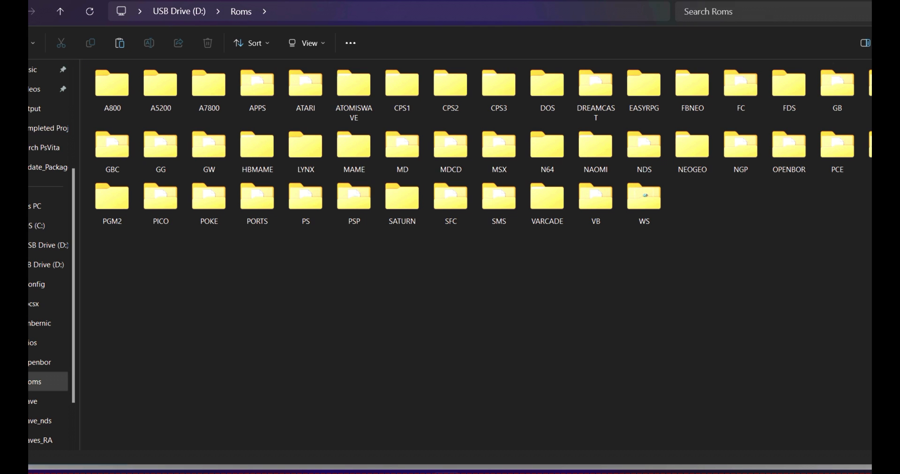
key(ctrl+v)
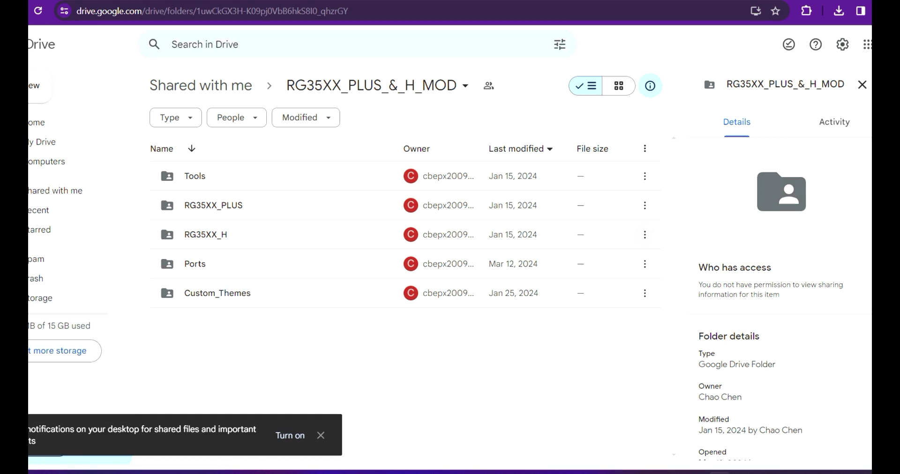
Safely eject the USB Storage device that holds USB Drive (D:).
click(719, 473)
click(744, 424)
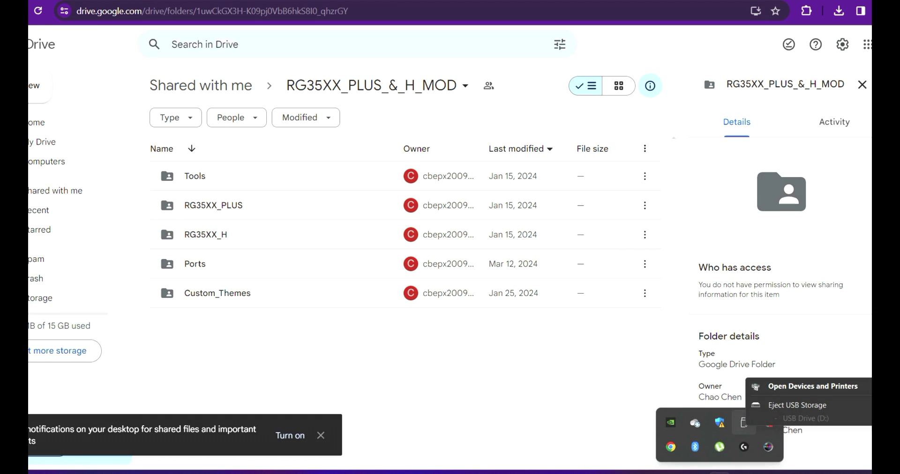
click(794, 406)
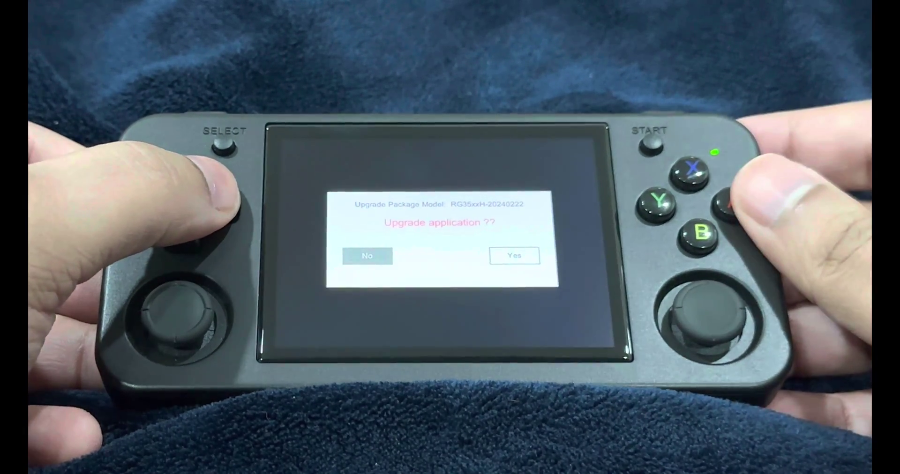
key(Right)
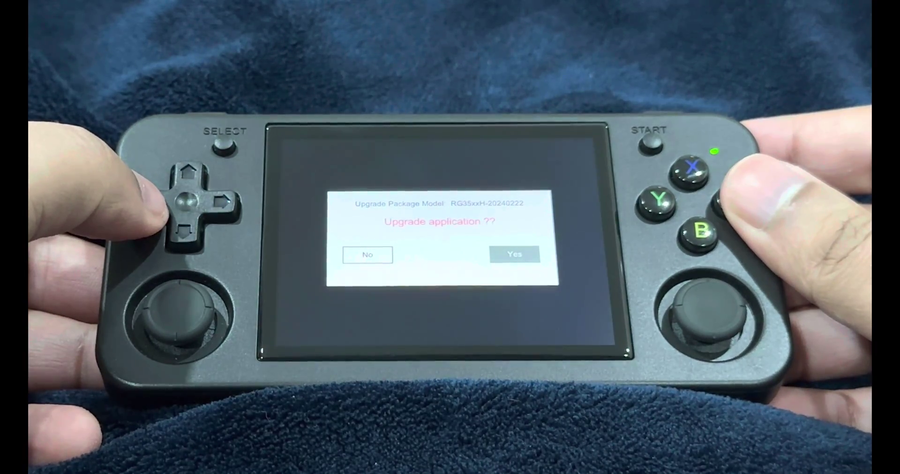
key(Return)
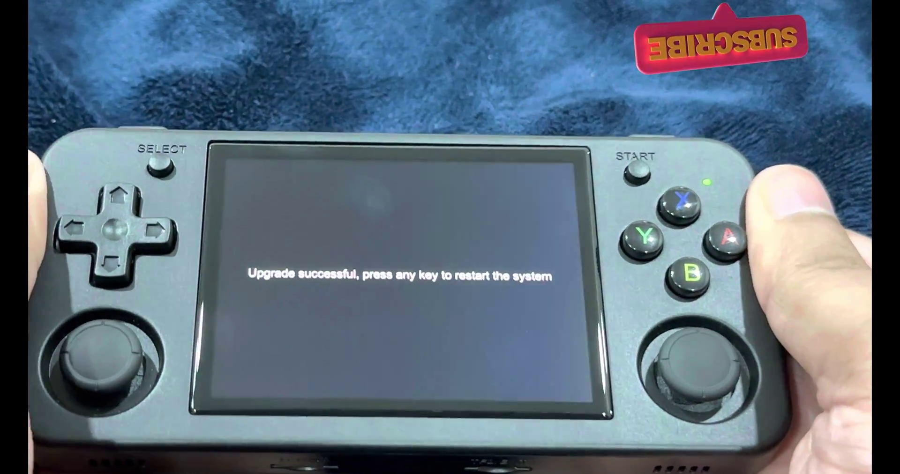
key(Return)
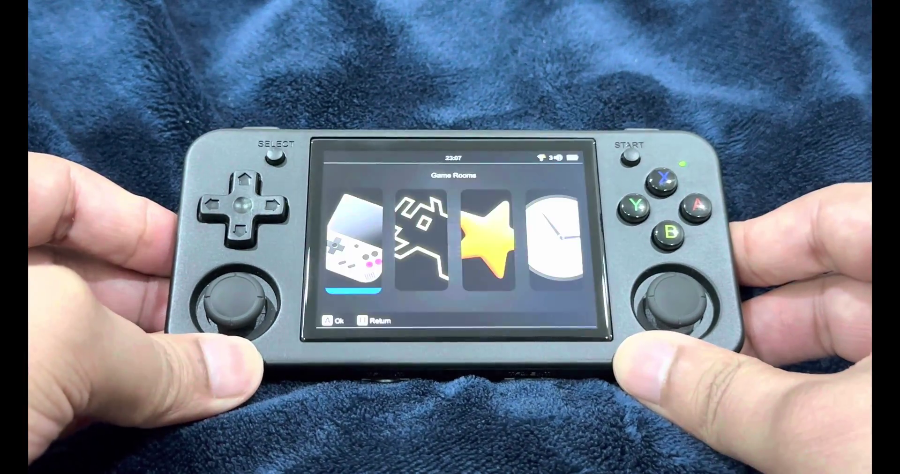
key(Left)
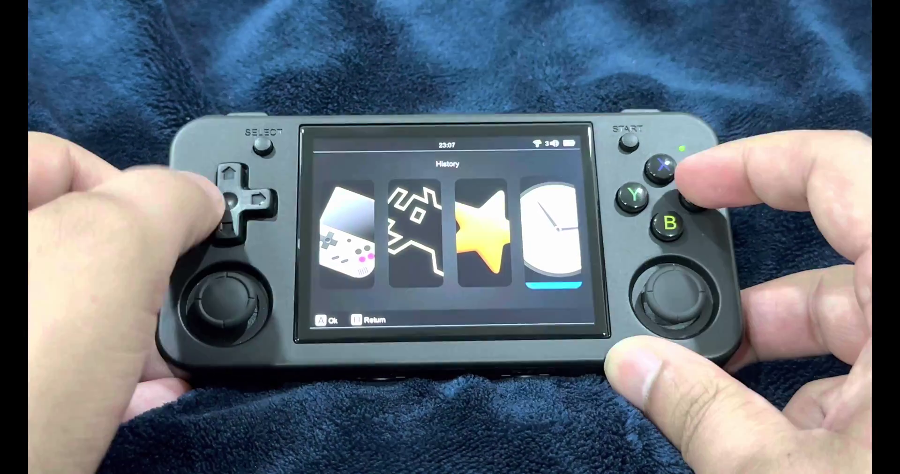
key(Left)
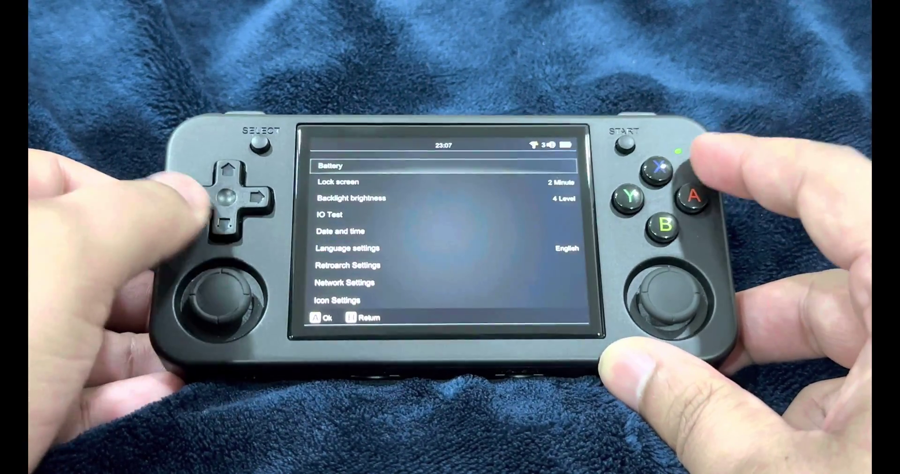
key(Down)
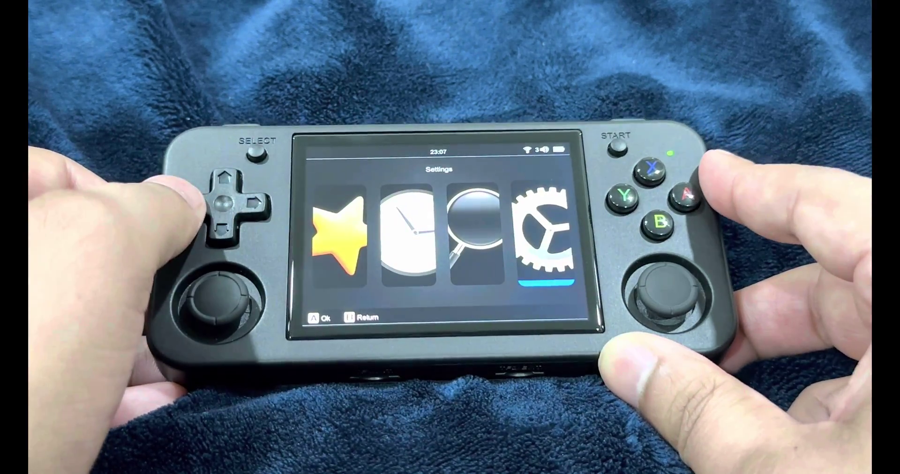
key(Left)
key(Left)
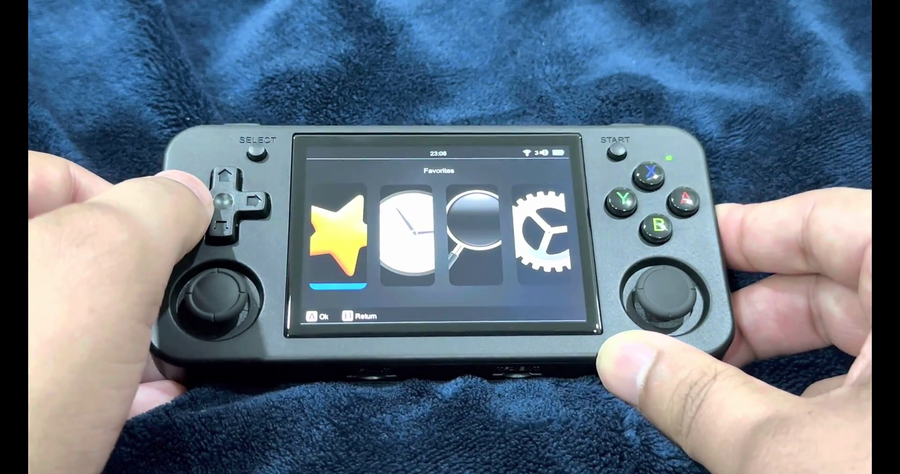